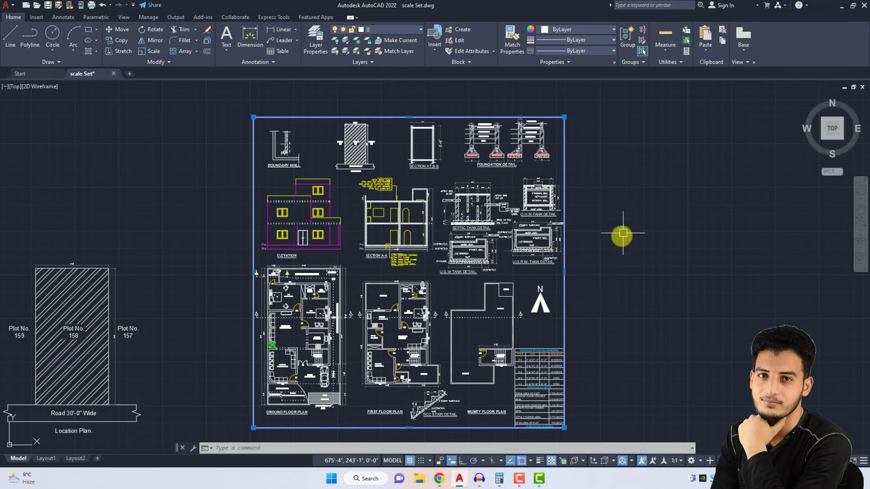
Pan and zoom across the drawing set to inspect the foundation detail at the top
mouse_move(619, 143)
middle_mouse_down()
mouse_move(590, 167)
mouse_move(585, 192)
middle_mouse_up()
scroll(500, 163, "up", 2)
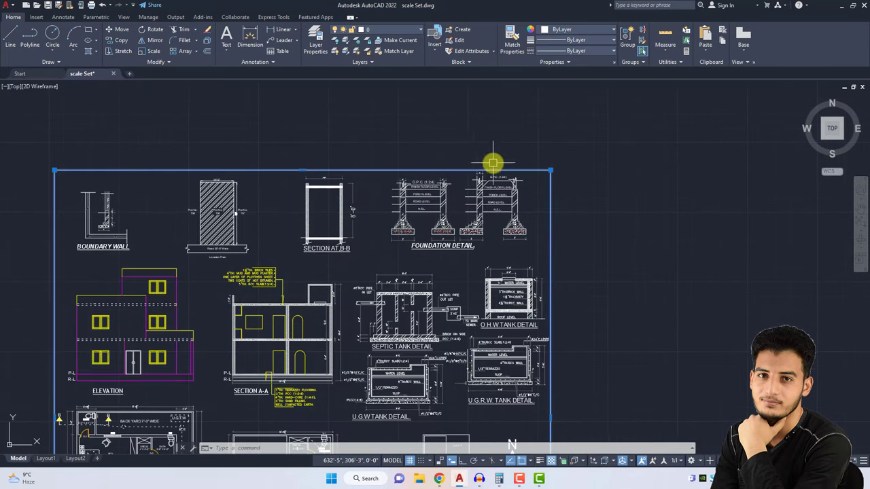
mouse_move(480, 159)
middle_mouse_down()
mouse_move(510, 198)
mouse_move(612, 193)
mouse_move(538, 190)
middle_mouse_up()
scroll(551, 197, "up", 2)
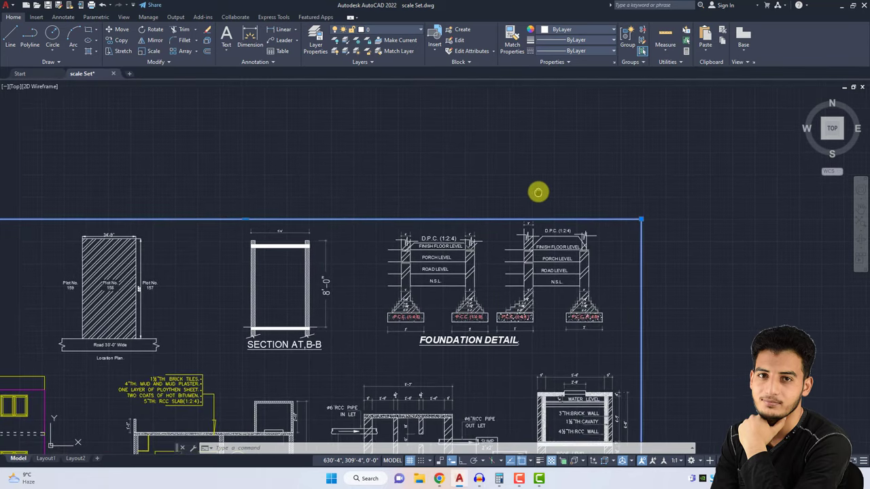
mouse_move(640, 219)
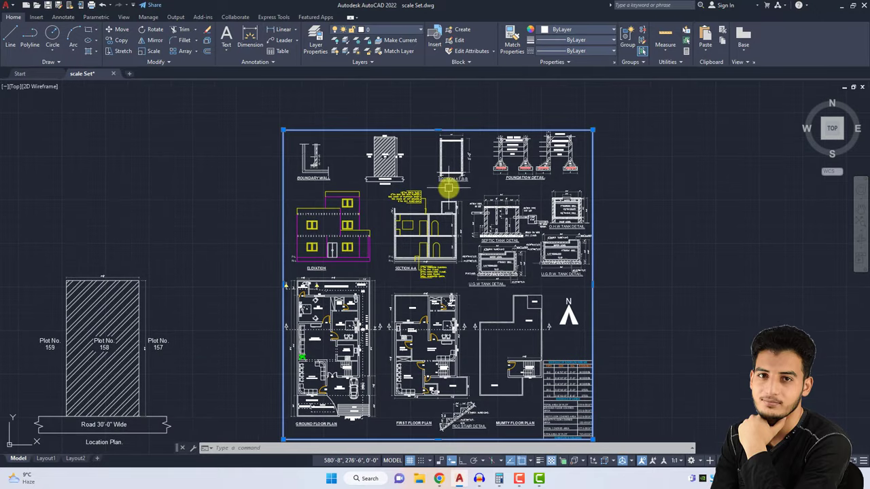
Switch to the Layout1 sheet and open its page setup for editing
left_click(47, 458)
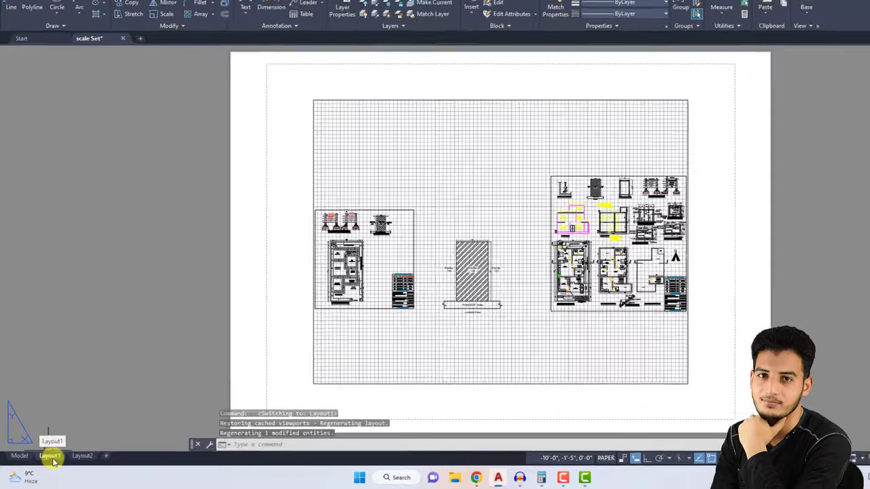
right_click(46, 459)
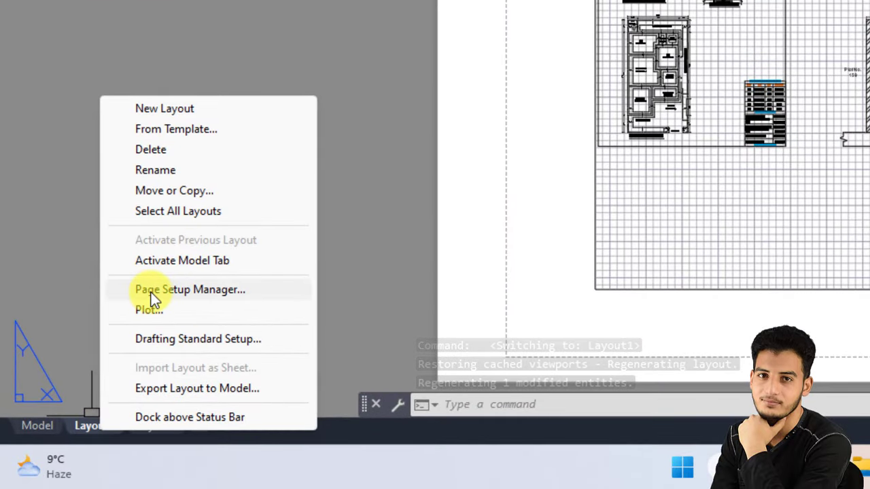
left_click(195, 290)
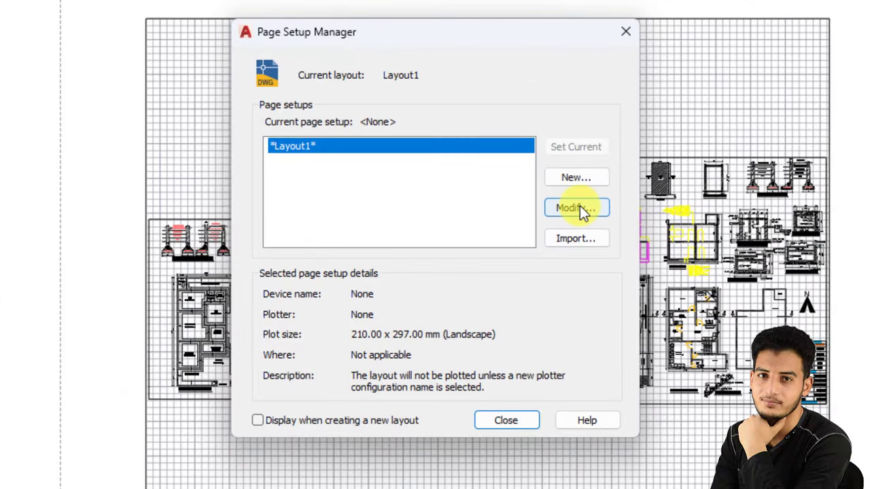
left_click(579, 207)
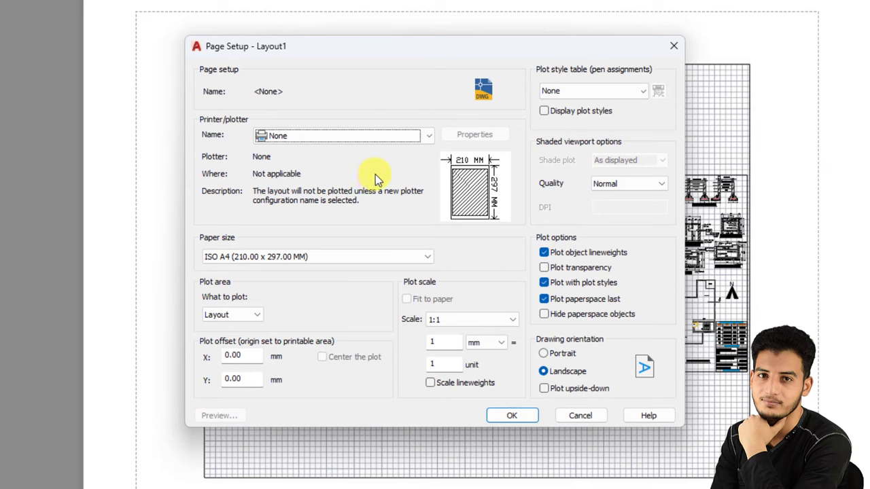
Set Layout1 to AutoCAD PDF (General Documentation), ARCH E 36 x 48 paper, 1:1 inches, Maximum quality
left_click(431, 139)
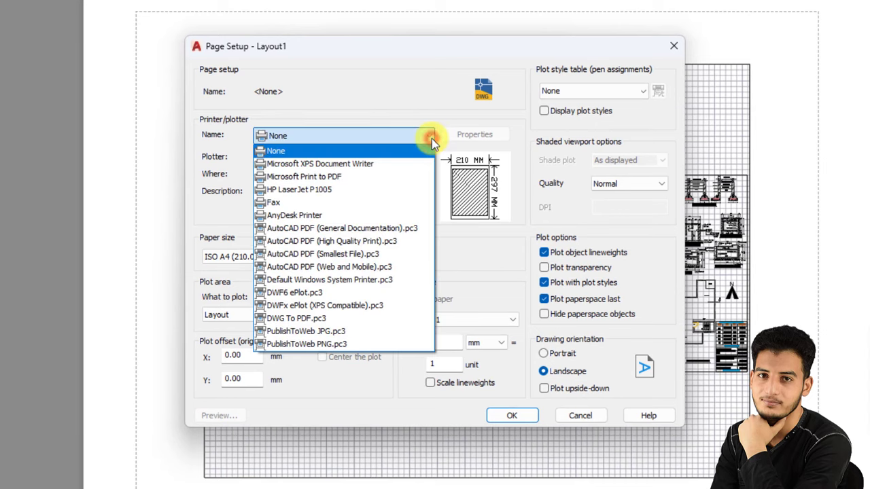
left_click(380, 234)
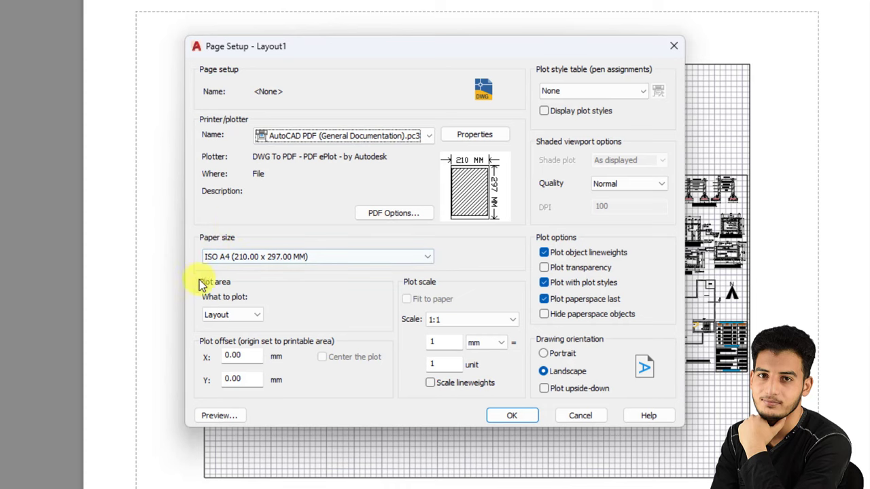
left_click(386, 257)
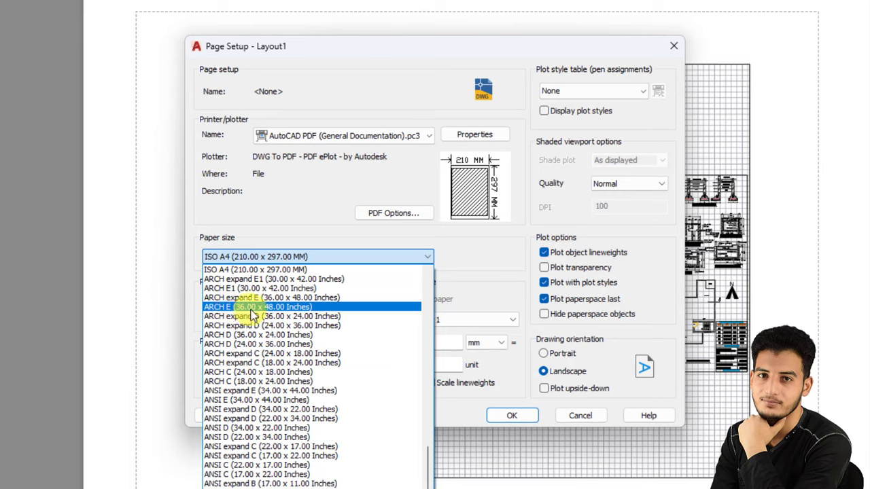
left_click(286, 306)
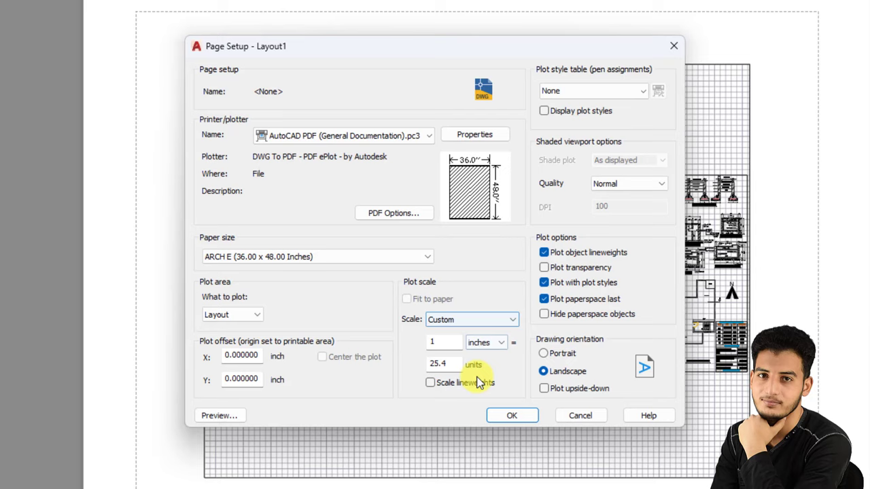
left_click(442, 321)
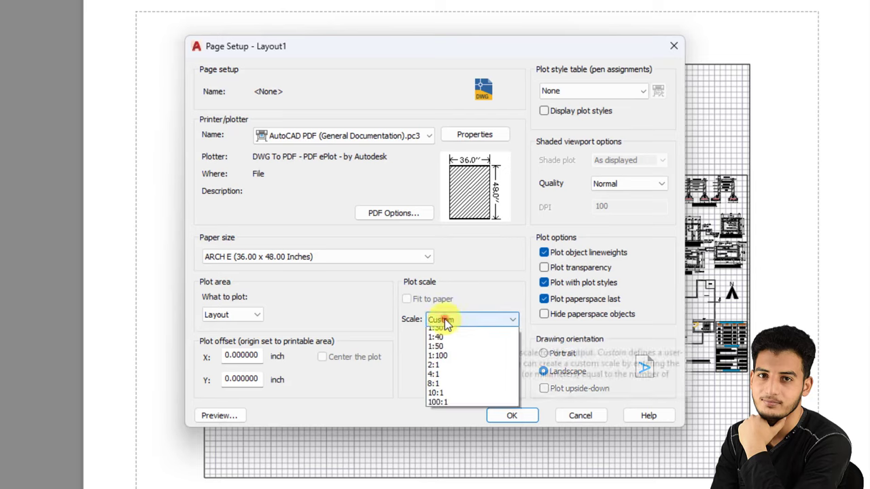
left_click(442, 340)
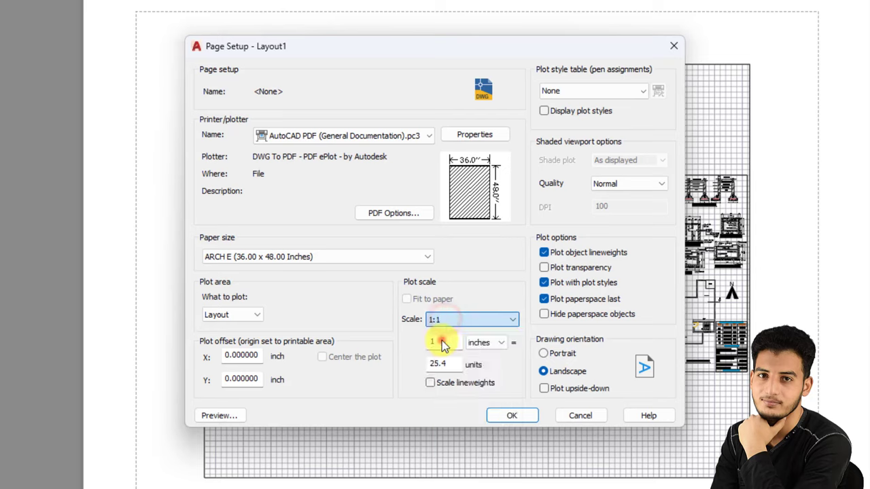
left_click(485, 343)
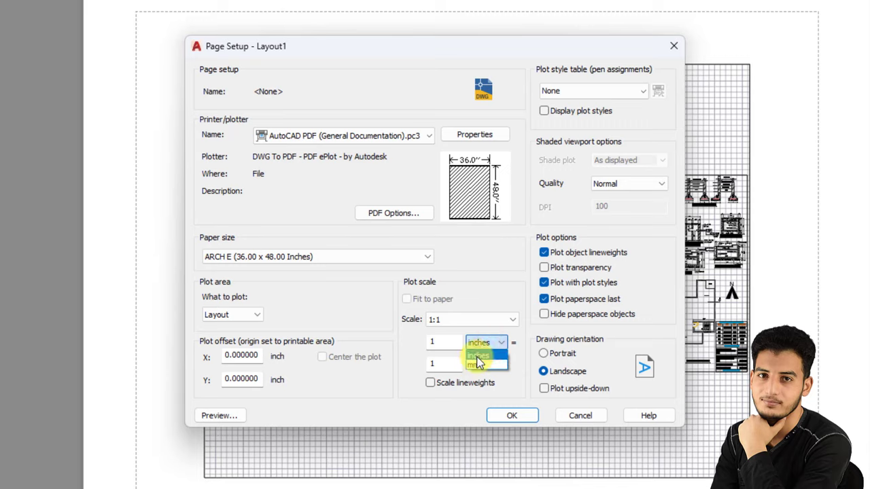
left_click(479, 355)
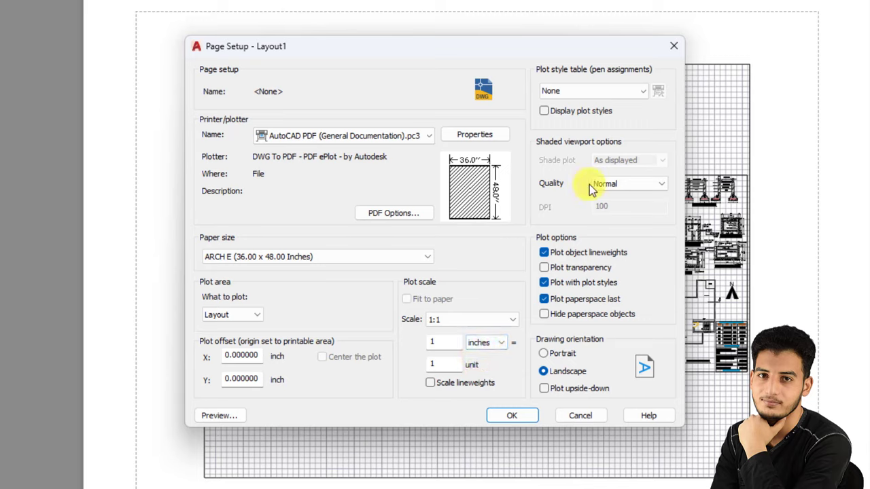
left_click(663, 183)
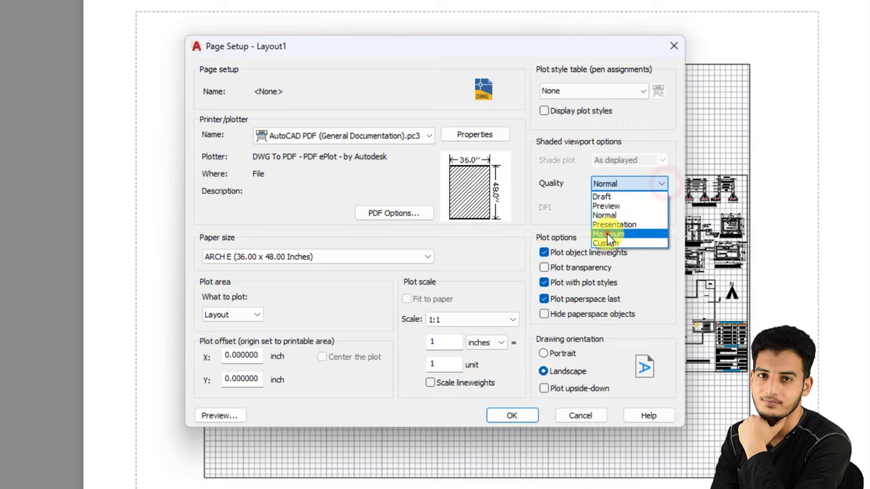
left_click(607, 233)
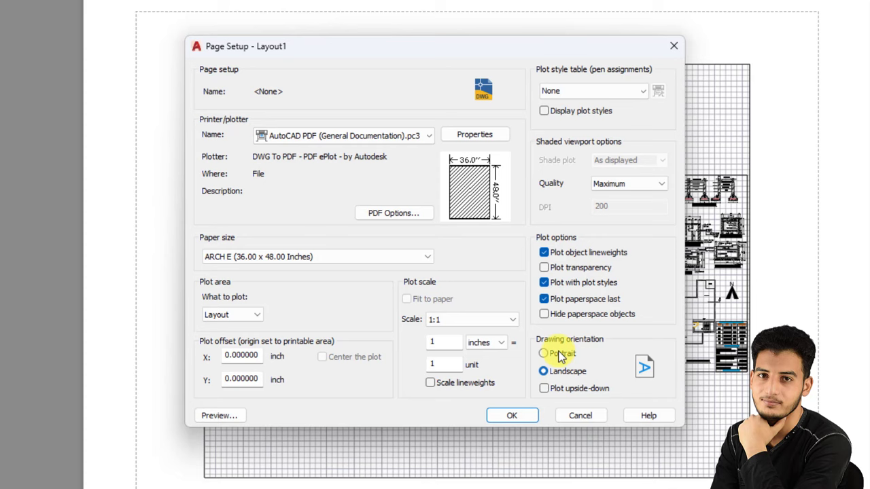
left_click(513, 416)
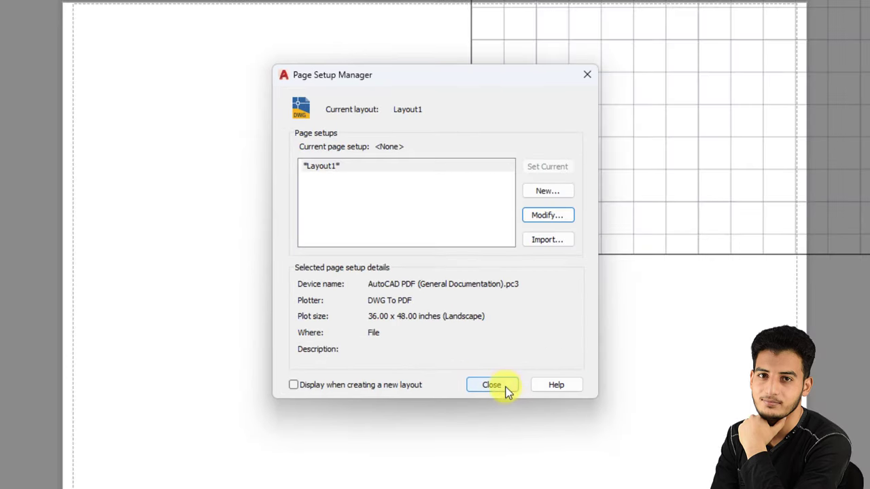
Window-select and delete the default viewport, then recenter the blank ARCH E sheet in view
left_click(506, 388)
scroll(530, 323, "down", 5)
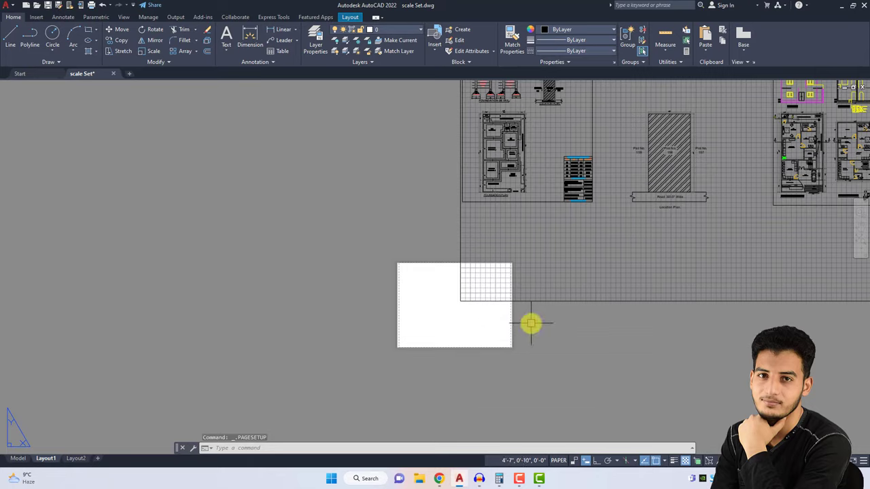
scroll(531, 324, "down", 4)
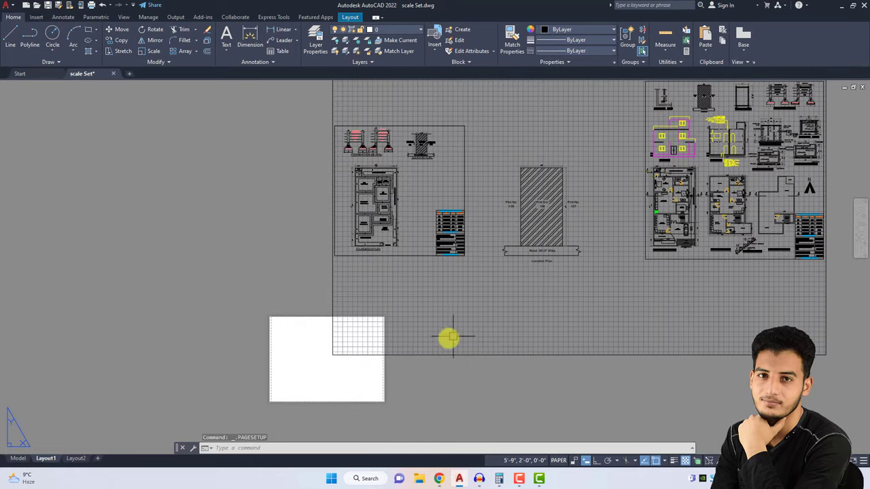
left_click(700, 373)
left_click(420, 133)
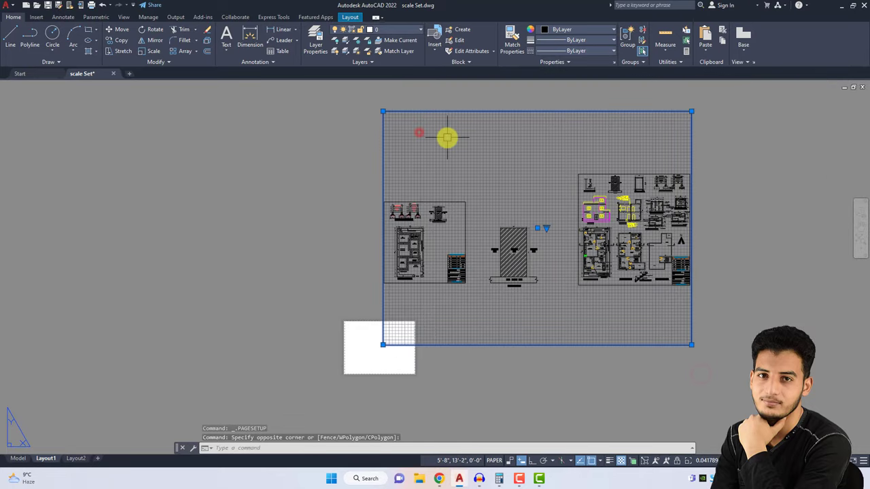
key("Delete")
scroll(394, 362, "up", 4)
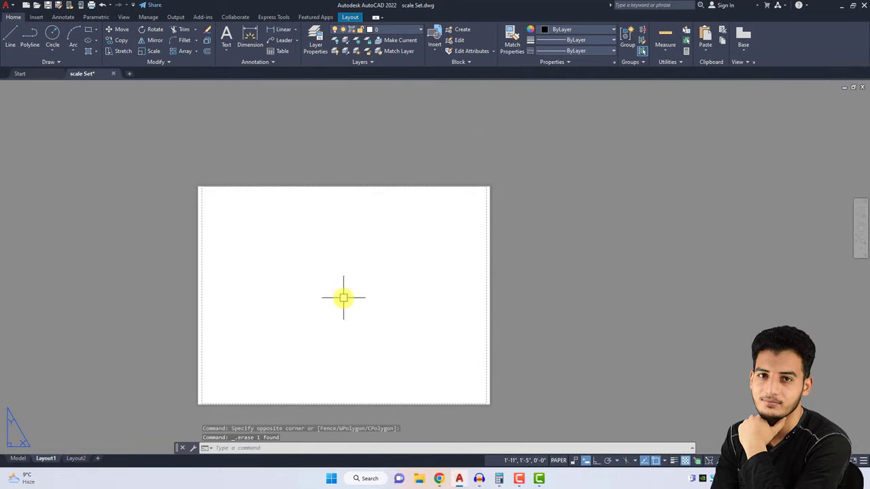
middle_click_drag(342, 295, 398, 281)
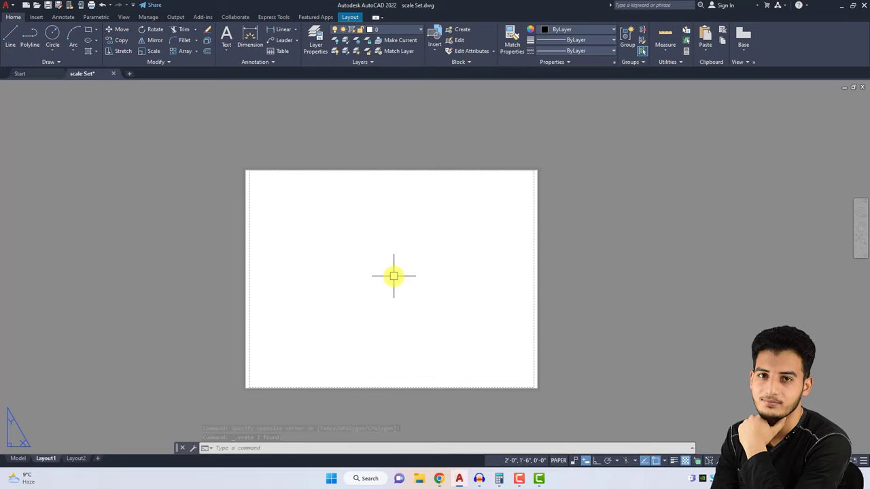
middle_click_drag(372, 284, 380, 280)
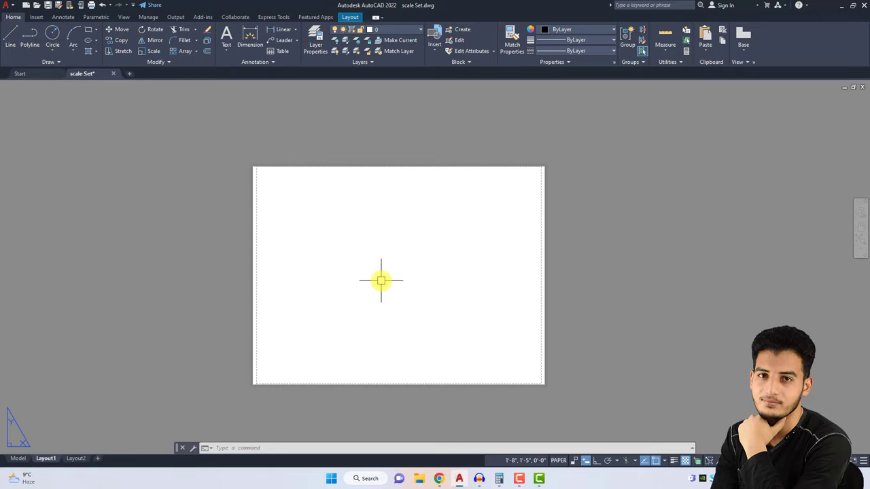
Start the MV command to draw a new viewport across the Layout1 sheet
type("MV")
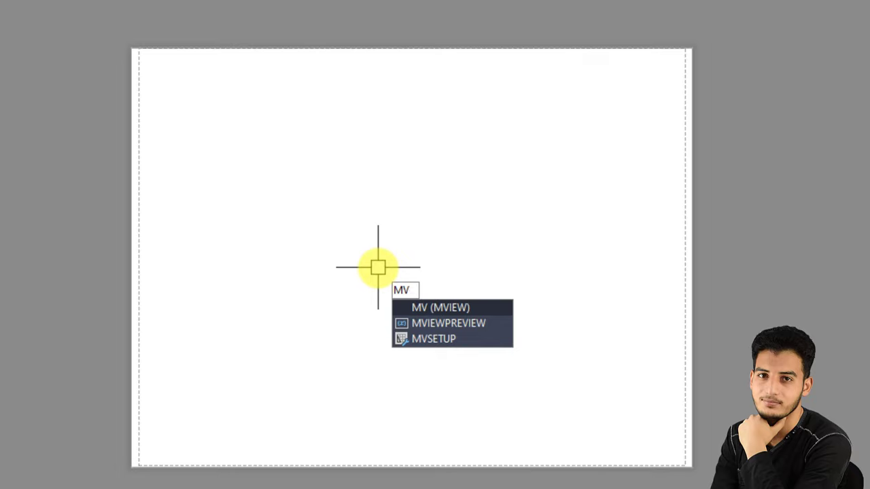
key("Return")
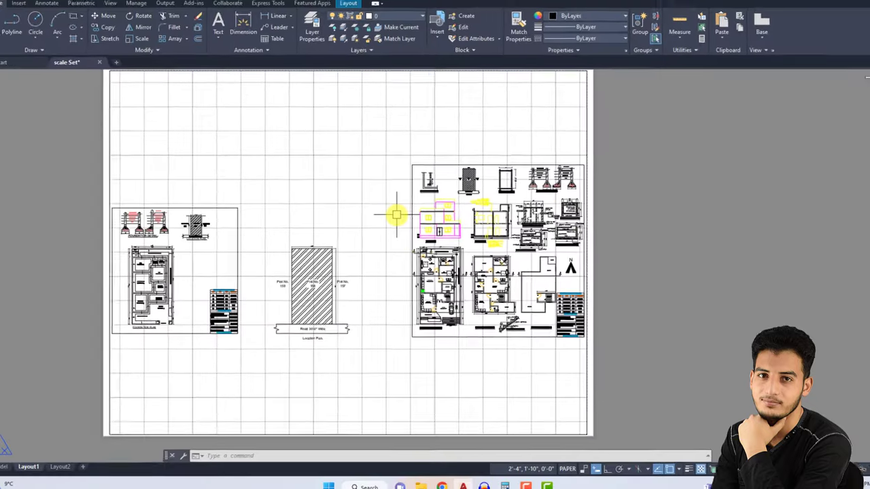
Inside the viewport, ZOOM Object to the drawing set's border, then return to paper space
double_click(258, 192)
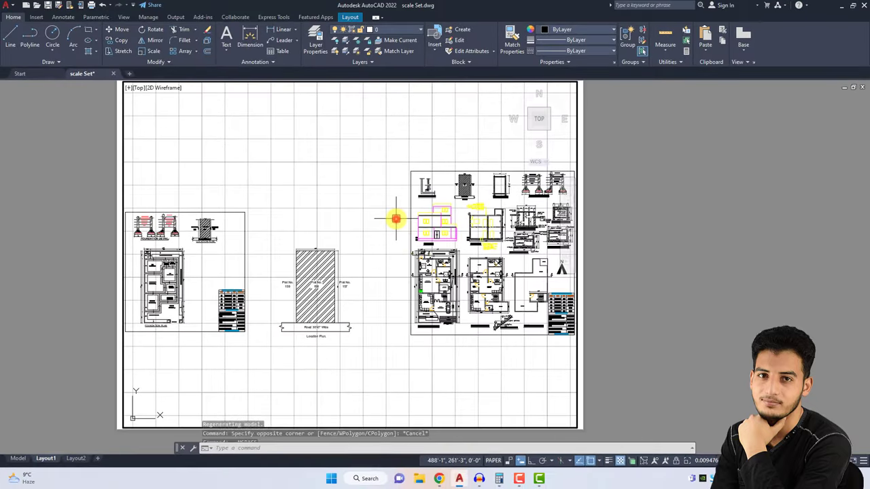
middle_click_drag(515, 239, 358, 259)
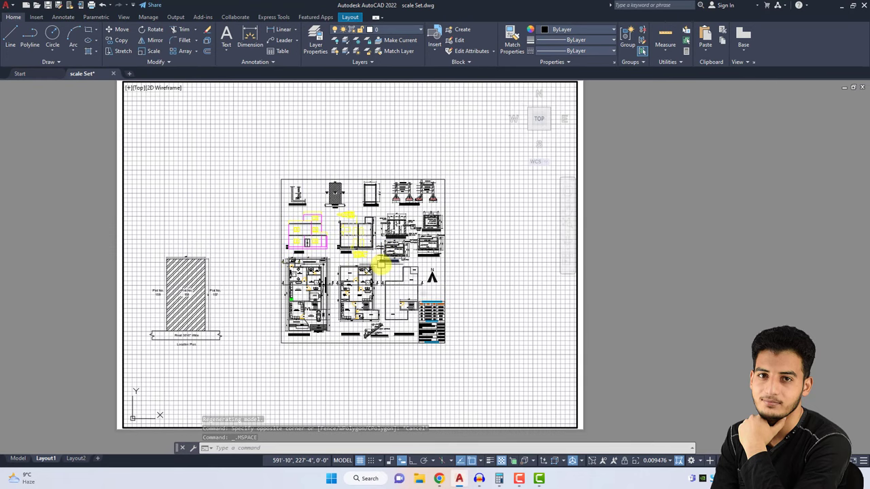
type("z")
key("Return")
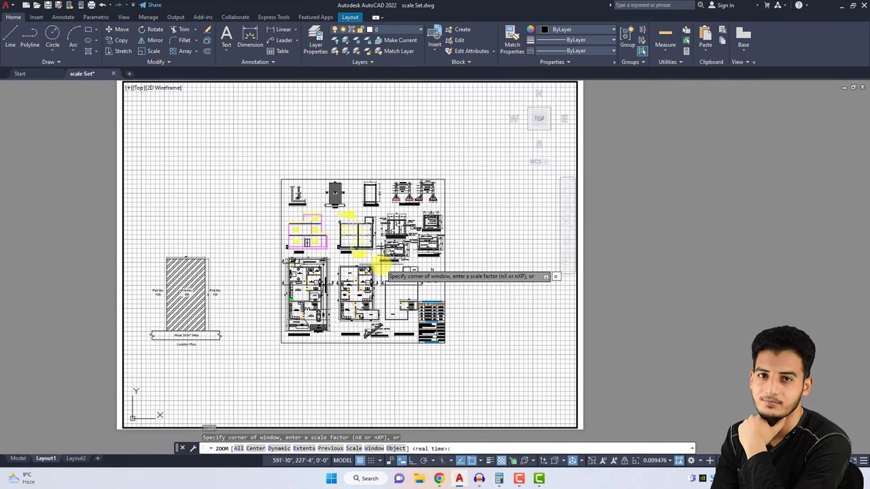
type("o")
key("Return")
left_click(347, 181)
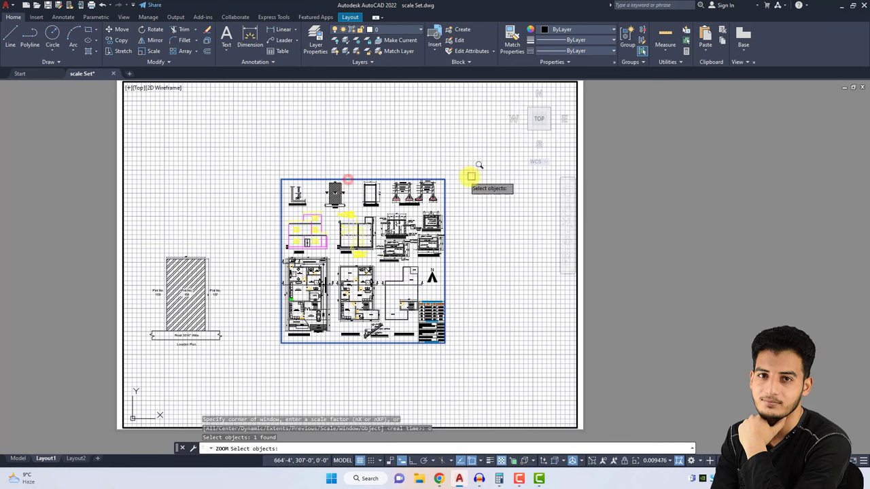
key("Return")
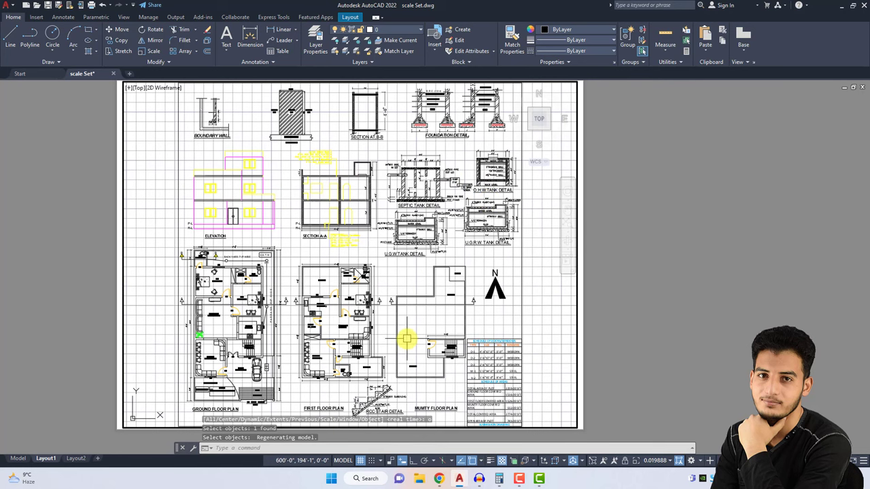
double_click(650, 322)
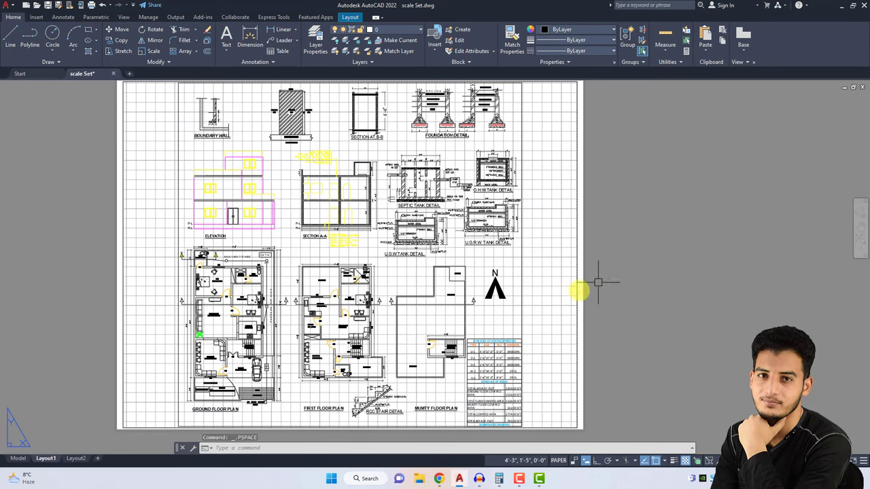
left_click(499, 479)
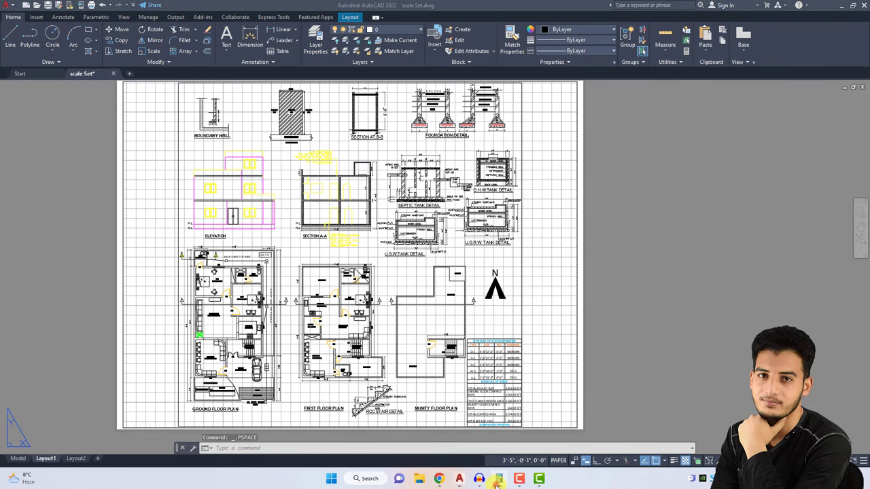
Compute 148 ÷ 3 = 49.3333 in Calculator, then minimize it
left_click(618, 206)
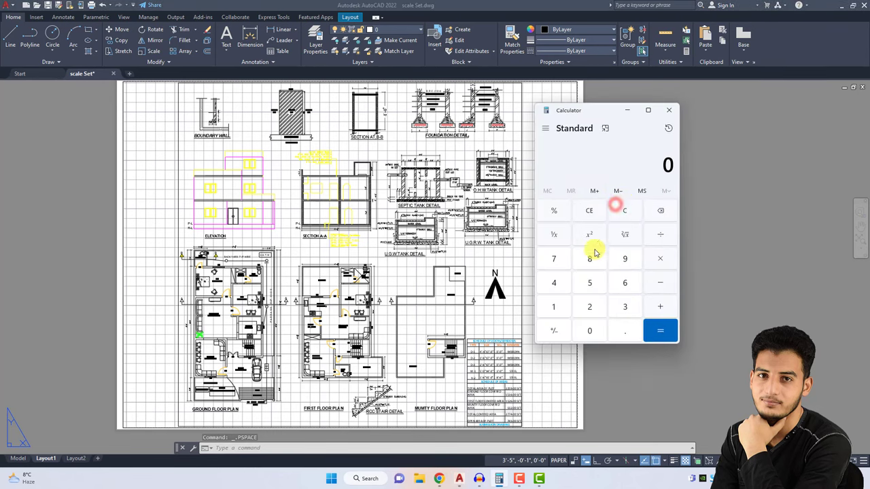
left_click(557, 306)
left_click(553, 282)
left_click(584, 262)
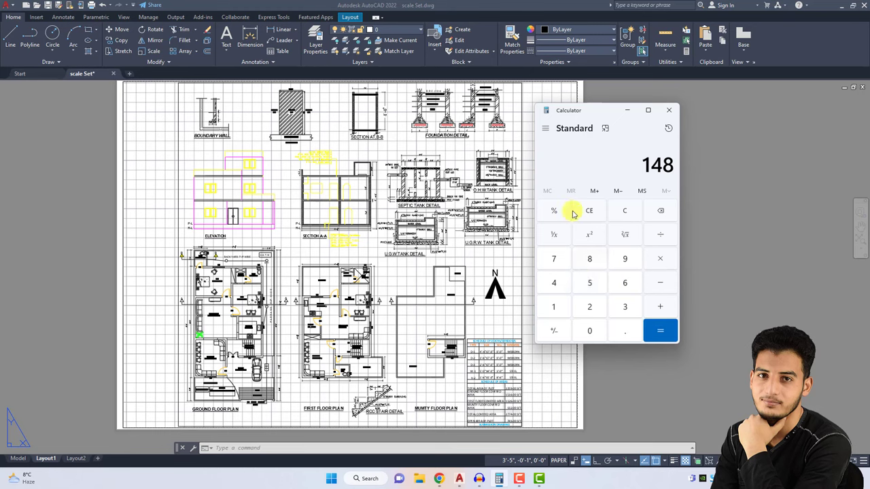
left_click_drag(581, 117, 652, 115)
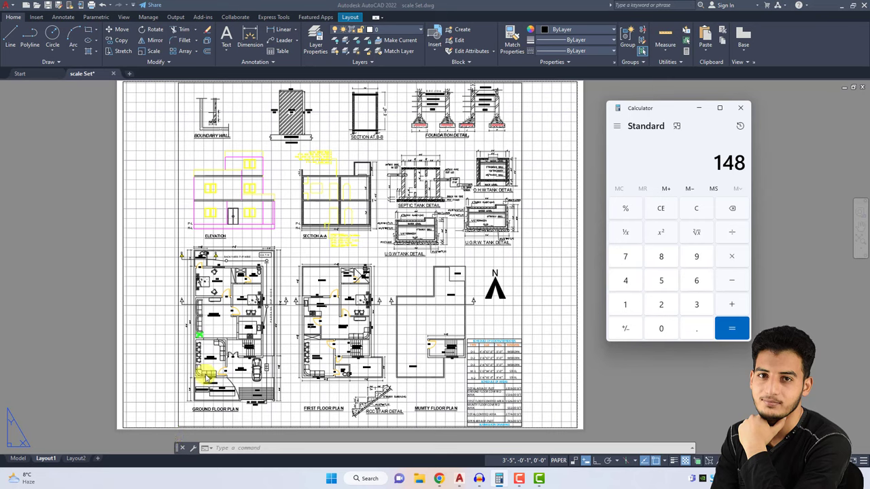
left_click_drag(640, 109, 582, 127)
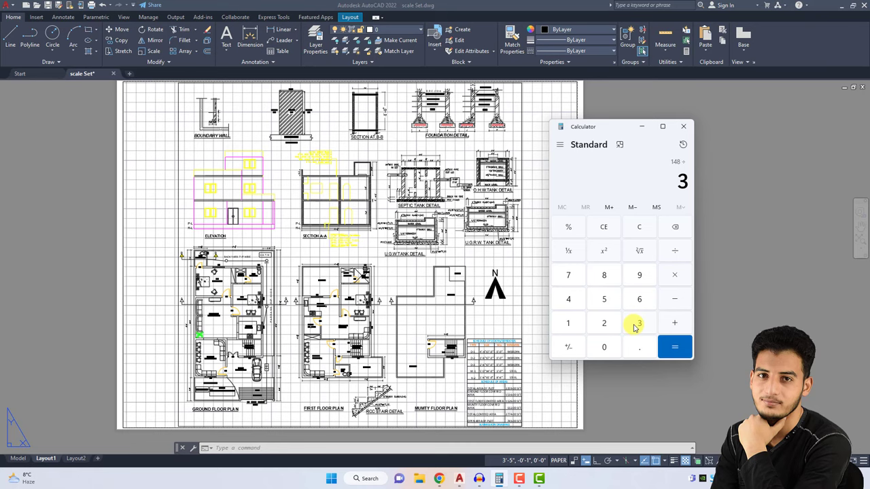
left_click(680, 351)
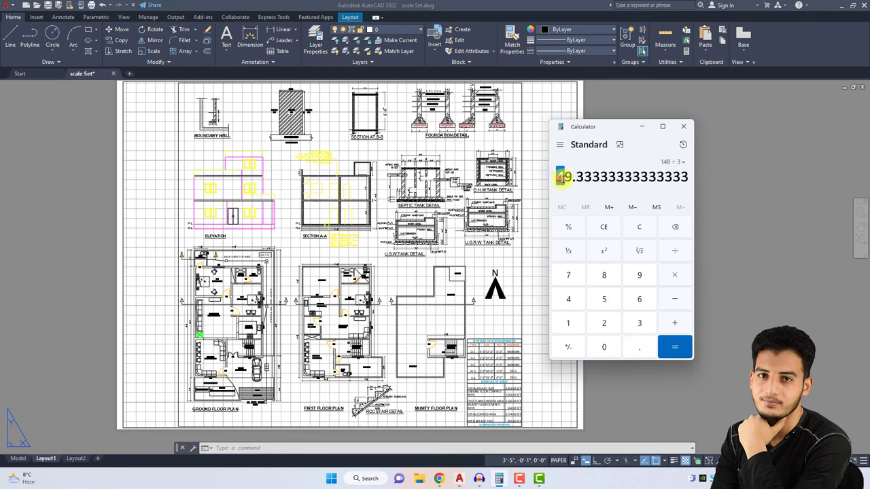
left_click_drag(560, 177, 593, 177)
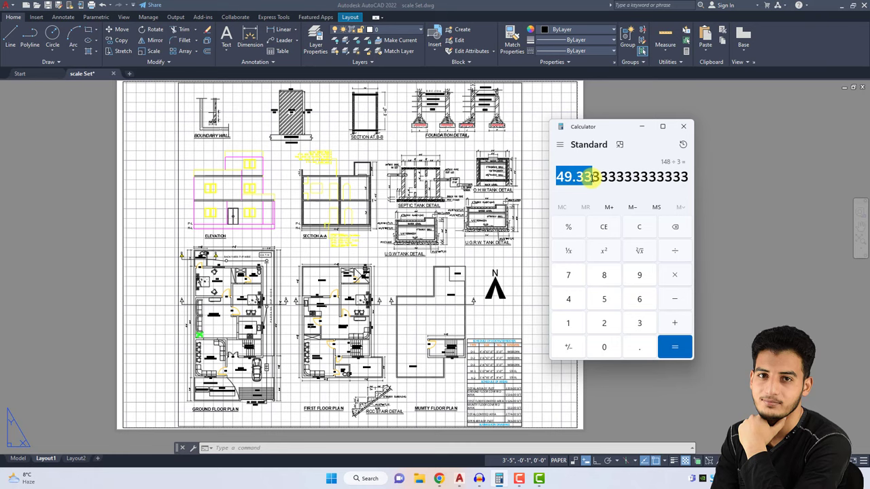
left_click_drag(592, 177, 557, 177)
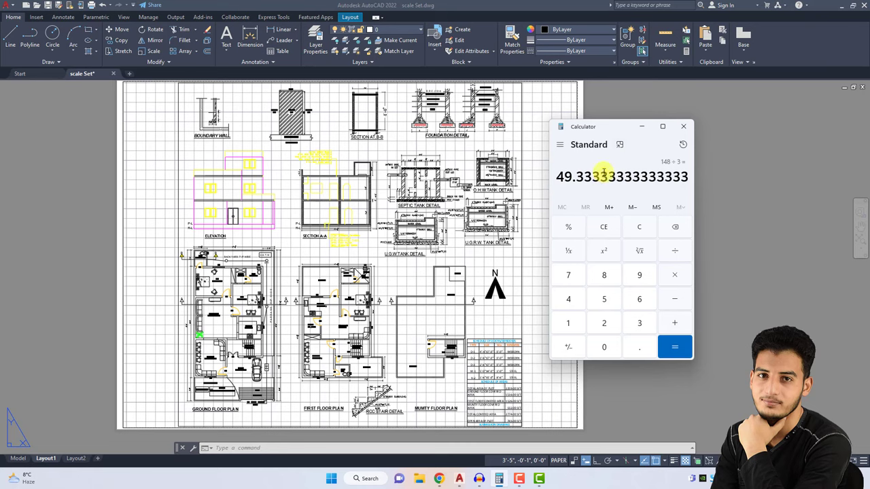
left_click(642, 127)
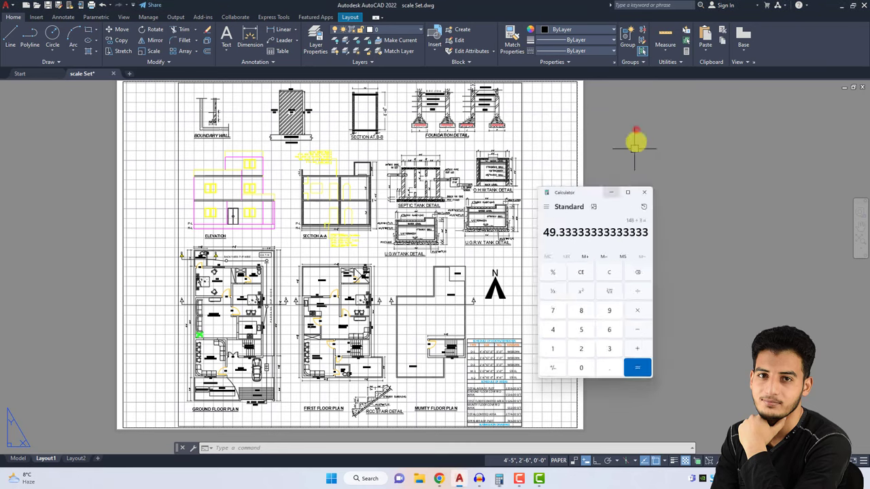
Set the viewport showing the full drawing set to 1:50 from the status bar scale list
double_click(388, 284)
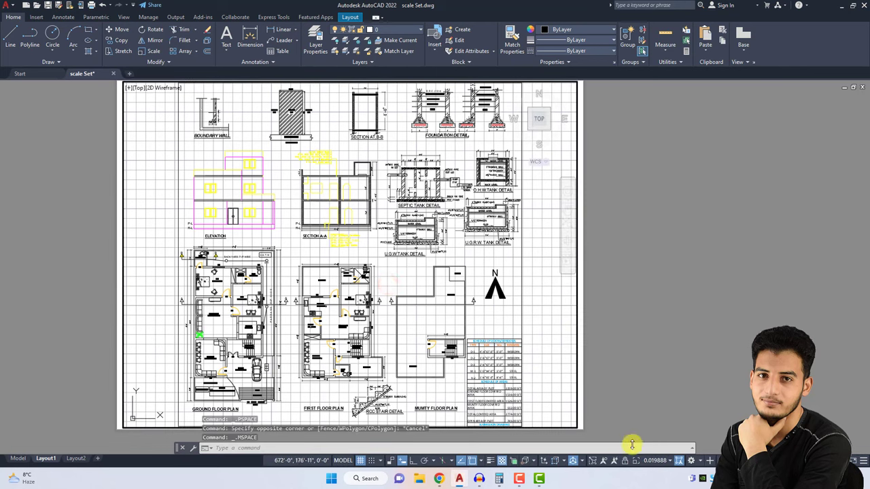
left_click(668, 461)
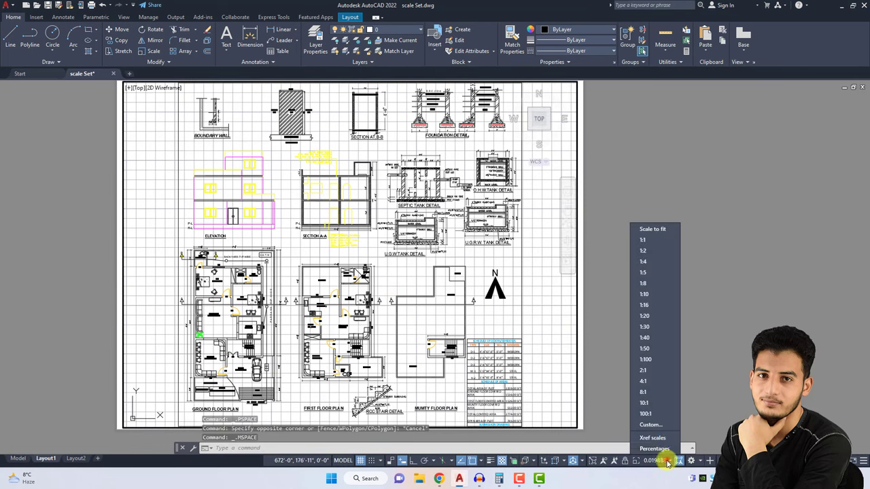
left_click(645, 348)
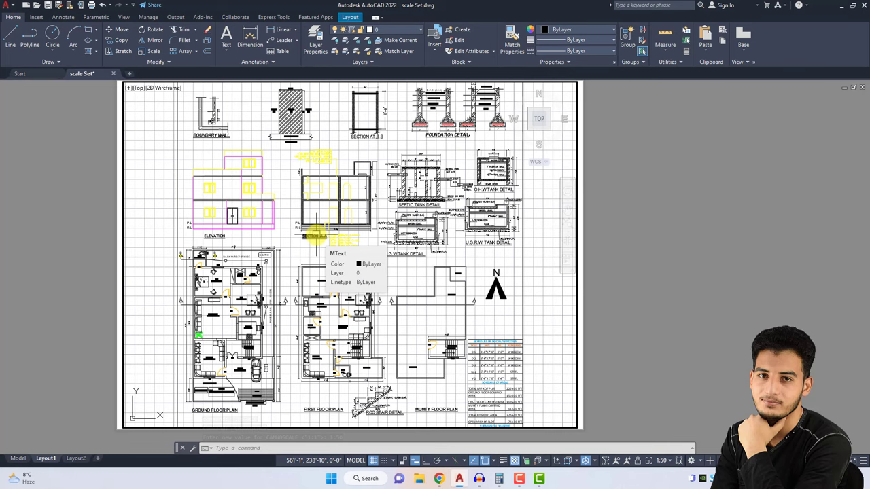
Select the foundation sheet's border and ZOOM Object so it fills the viewport
scroll(380, 266, "up", 3)
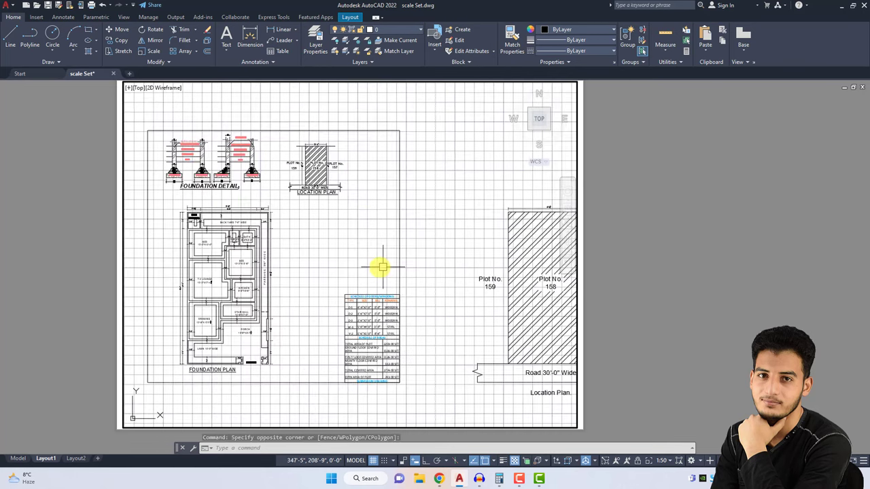
mouse_move(380, 265)
middle_mouse_down()
mouse_move(420, 270)
mouse_move(394, 274)
middle_mouse_up()
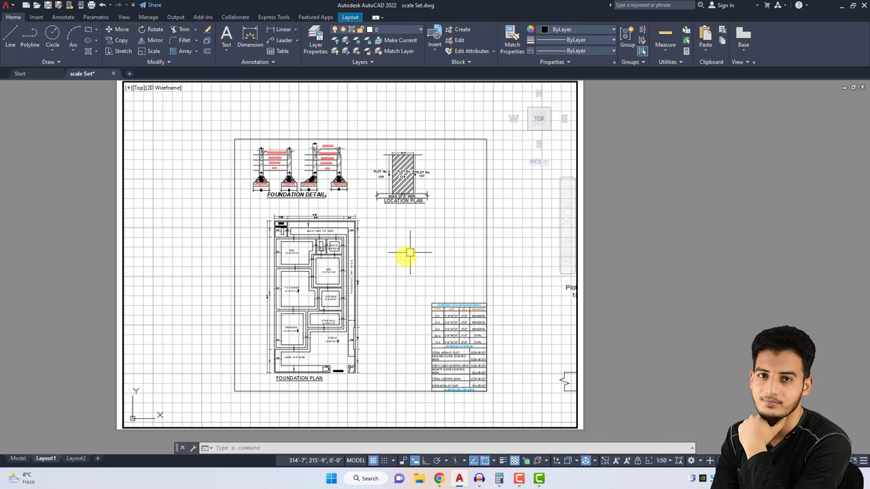
scroll(467, 148, "up", 3)
left_click(448, 182)
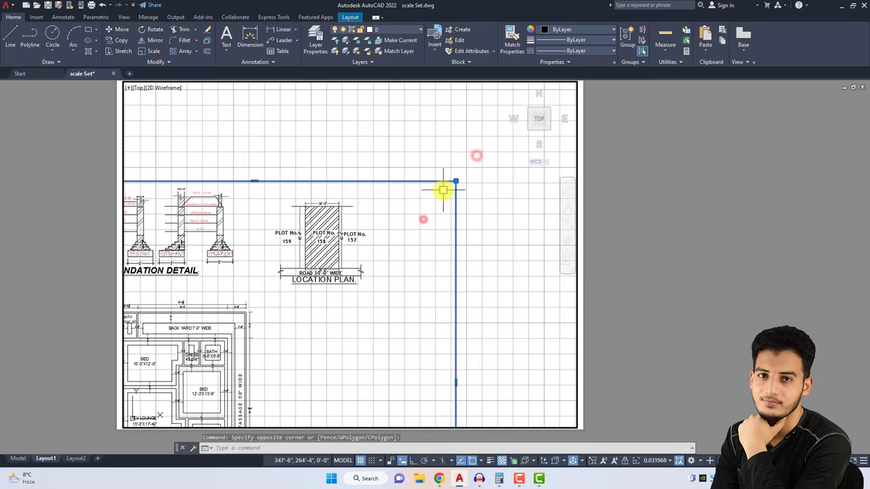
mouse_move(455, 181)
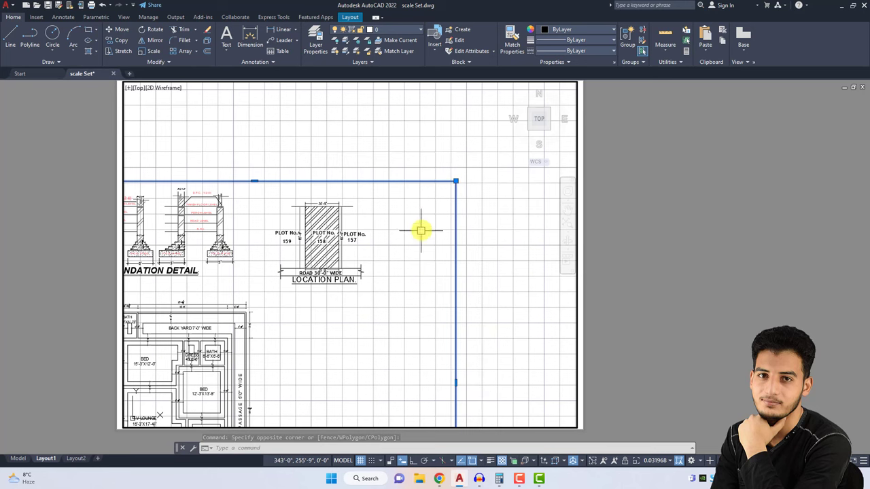
scroll(421, 229, "down", 4)
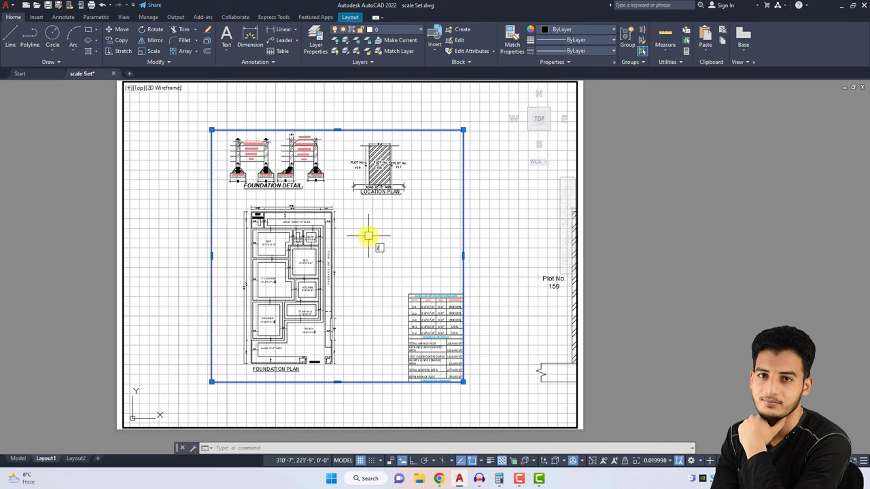
type("z")
key("Return")
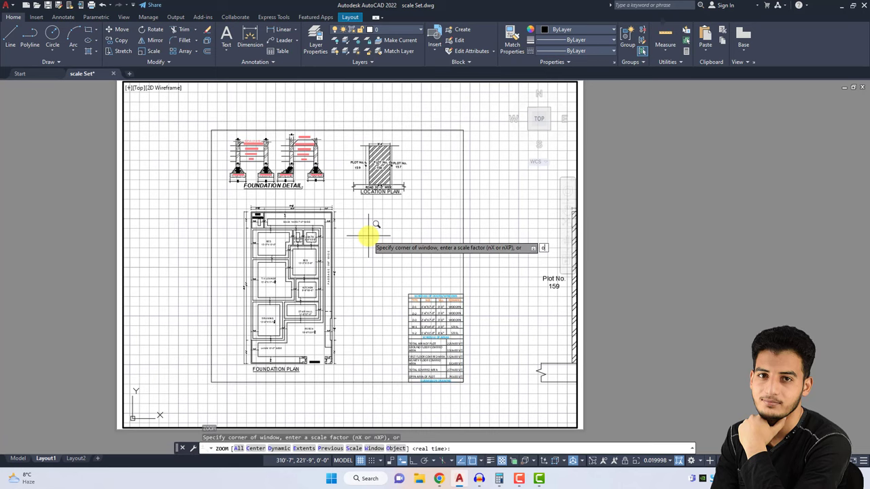
type("o")
key("Return")
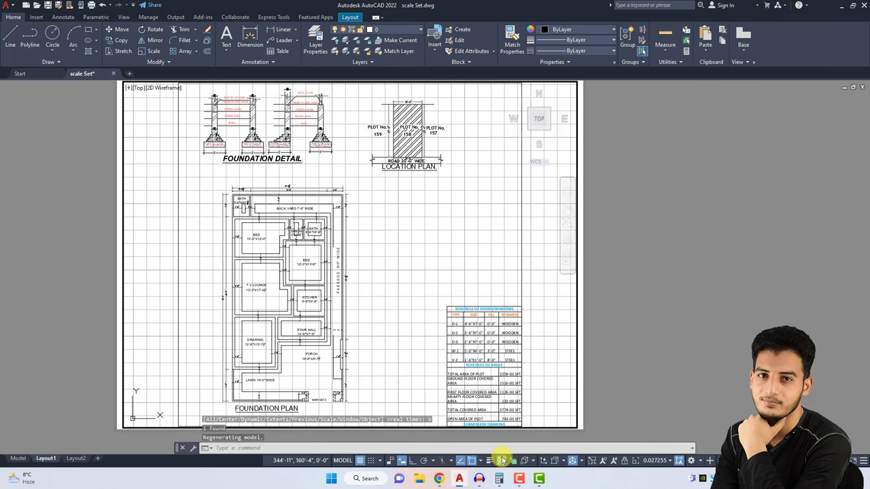
Clear Calculator and compute 108 ÷ 3 = 36, selecting the result
left_click(498, 479)
left_click(606, 227)
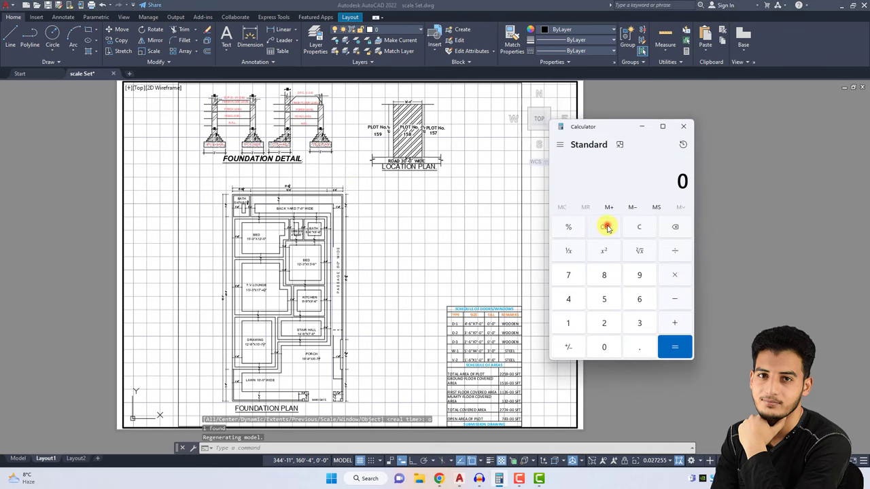
left_click(576, 325)
left_click(598, 345)
left_click(607, 276)
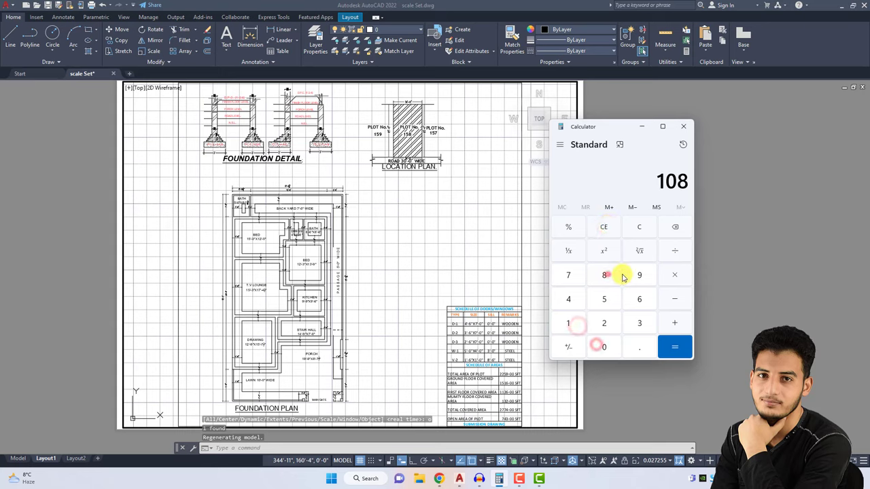
left_click(675, 251)
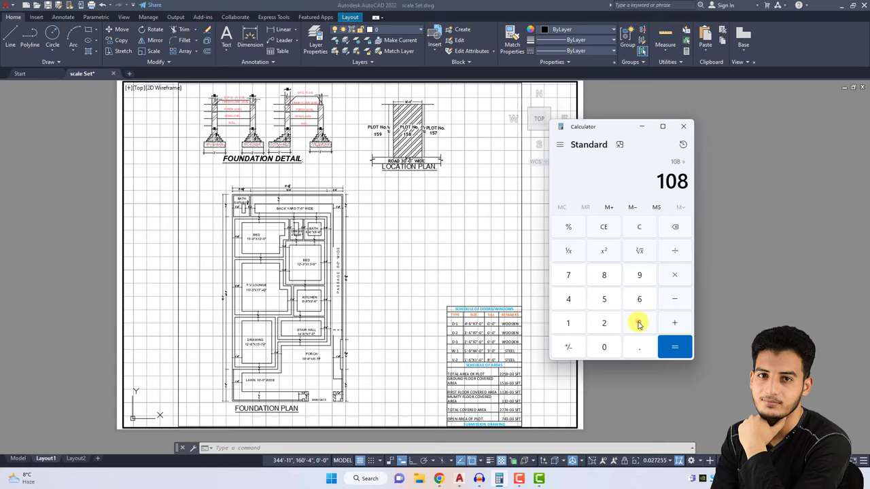
left_click(639, 323)
left_click(677, 349)
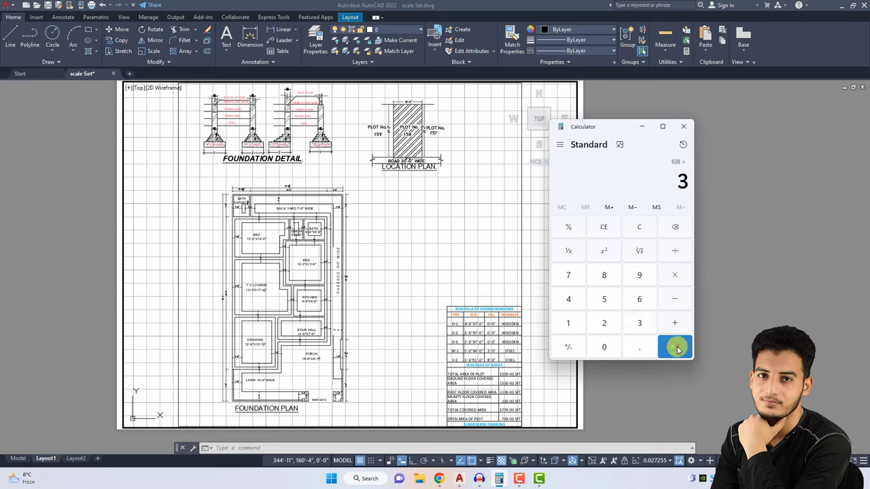
left_click_drag(666, 179, 689, 184)
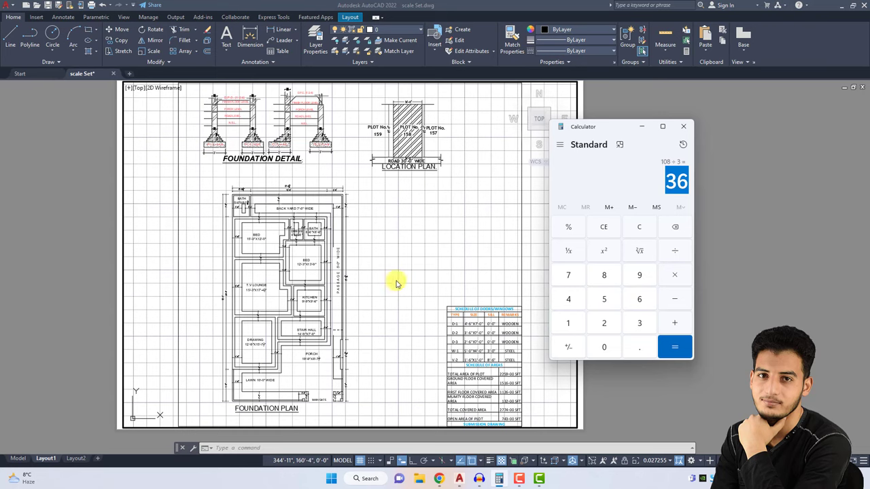
Hide the calculator and set the foundation plan viewport scale to 1:40
left_click(640, 128)
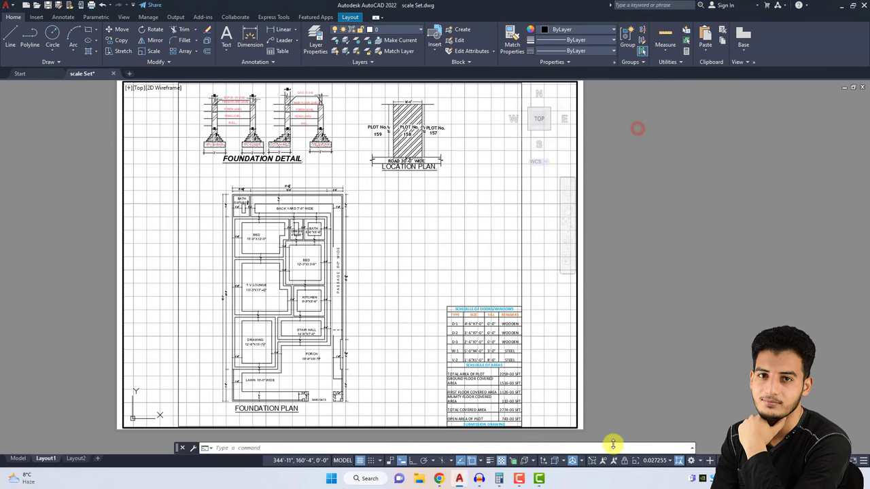
left_click(667, 461)
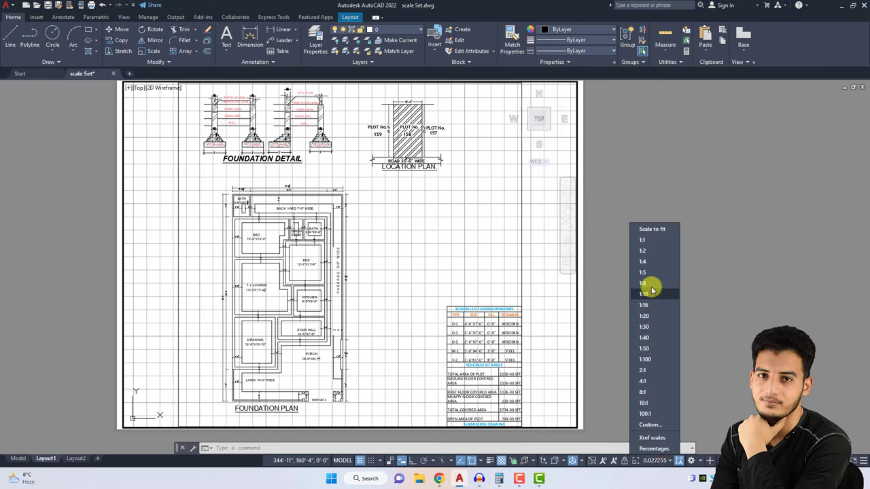
left_click(644, 335)
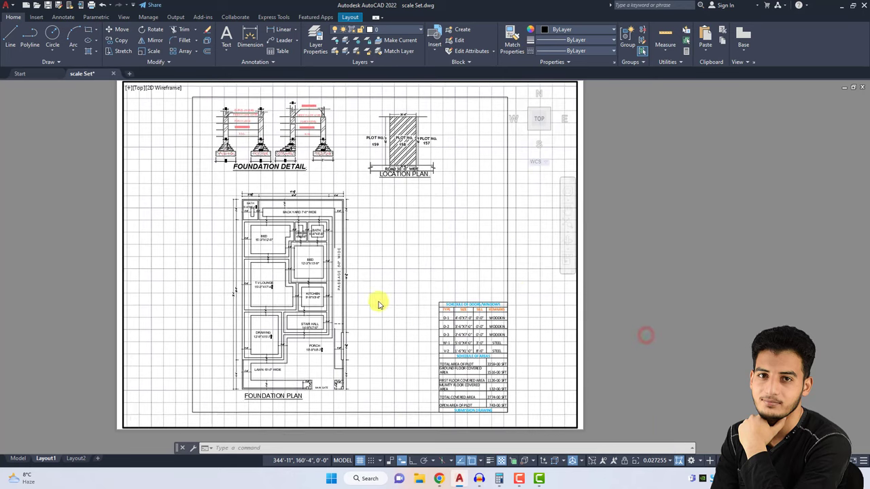